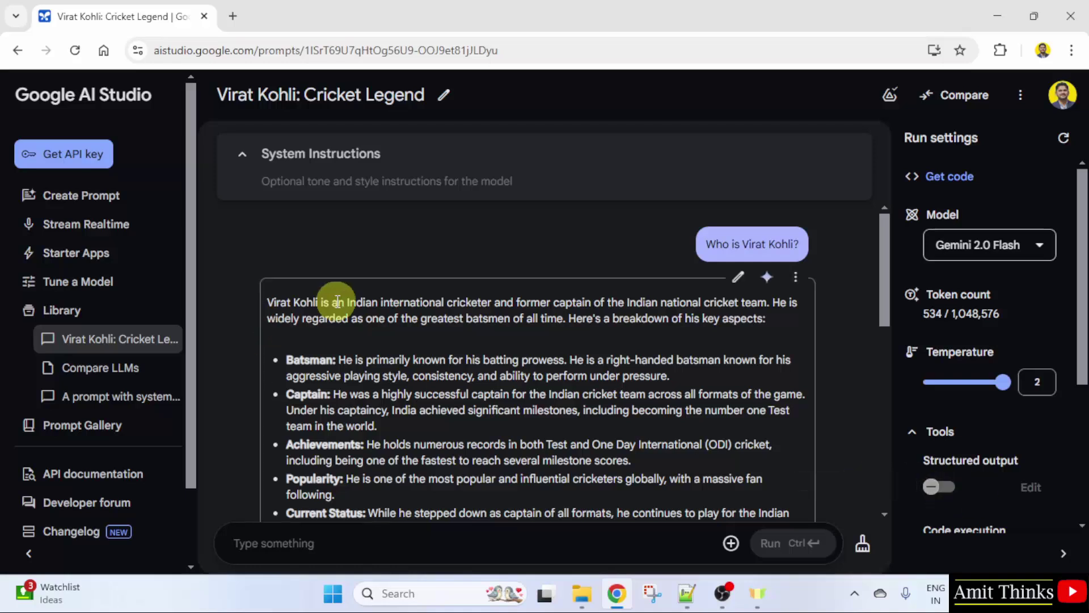
# - Start a new blank prompt from Create Prompt
pyautogui.click(93, 204)
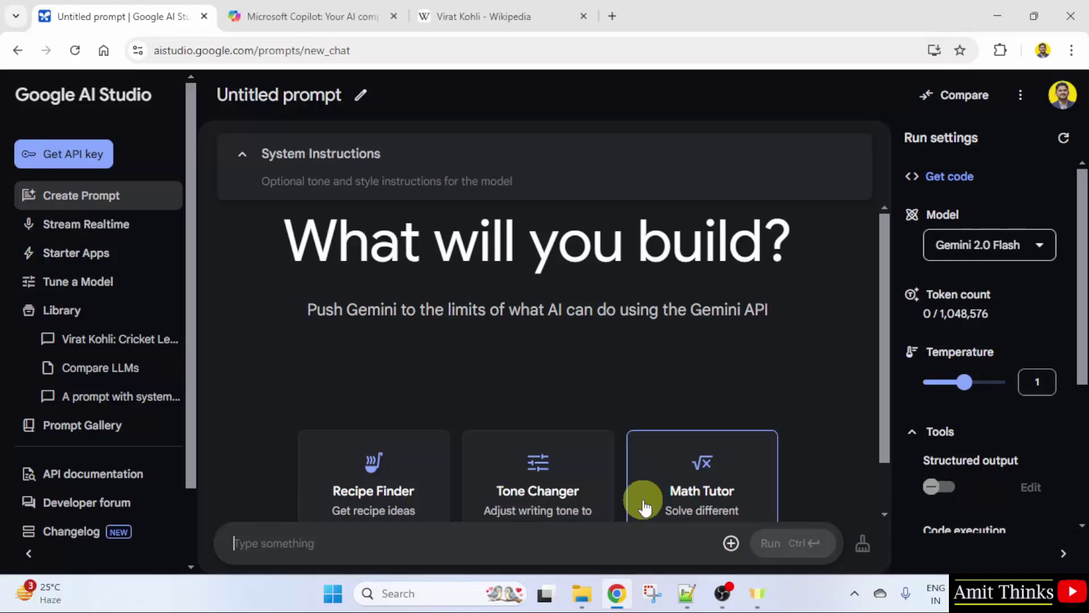
pyautogui.moveTo(1080, 329); pyautogui.dragTo(1084, 409)
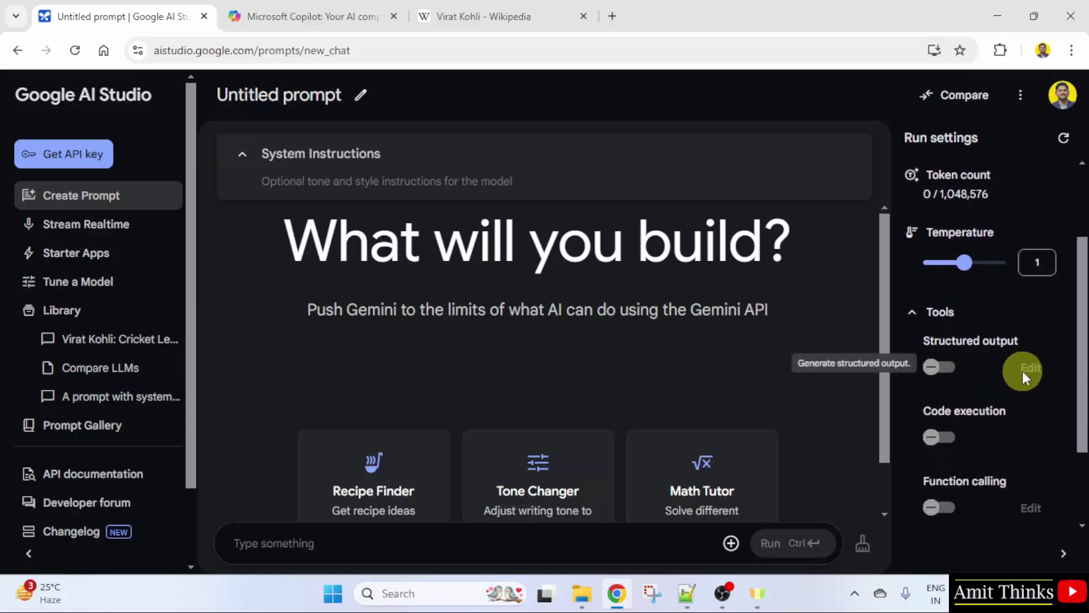
# - Enable Structured output and paste the Kohli titles-and-teams paragraph, prefixing 'Virat ' before 'Kohli'
pyautogui.click(940, 369)
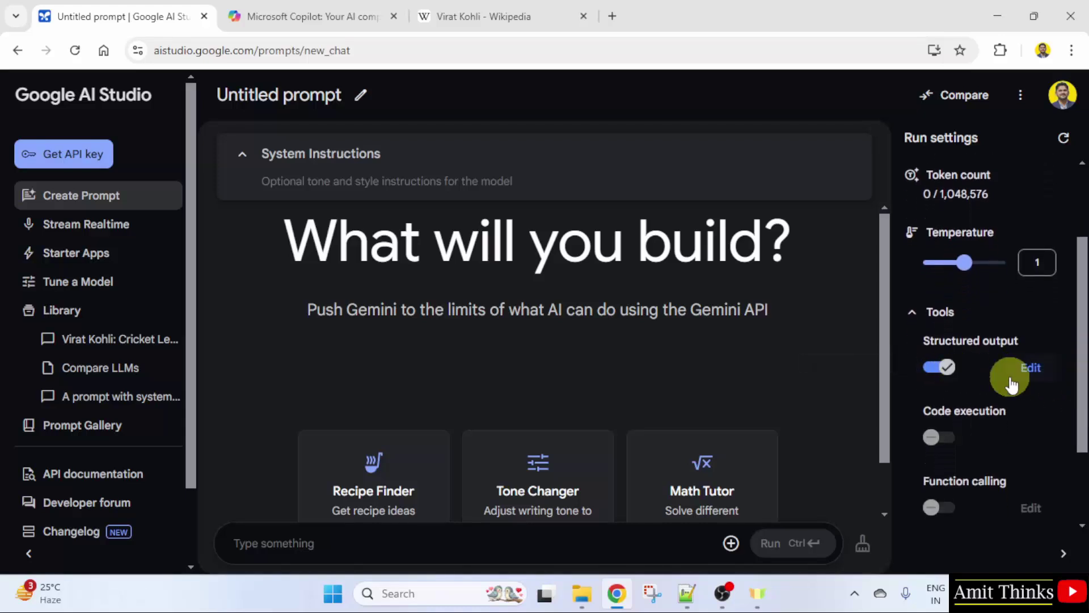
pyautogui.click(337, 543)
pyautogui.rightClick(337, 541)
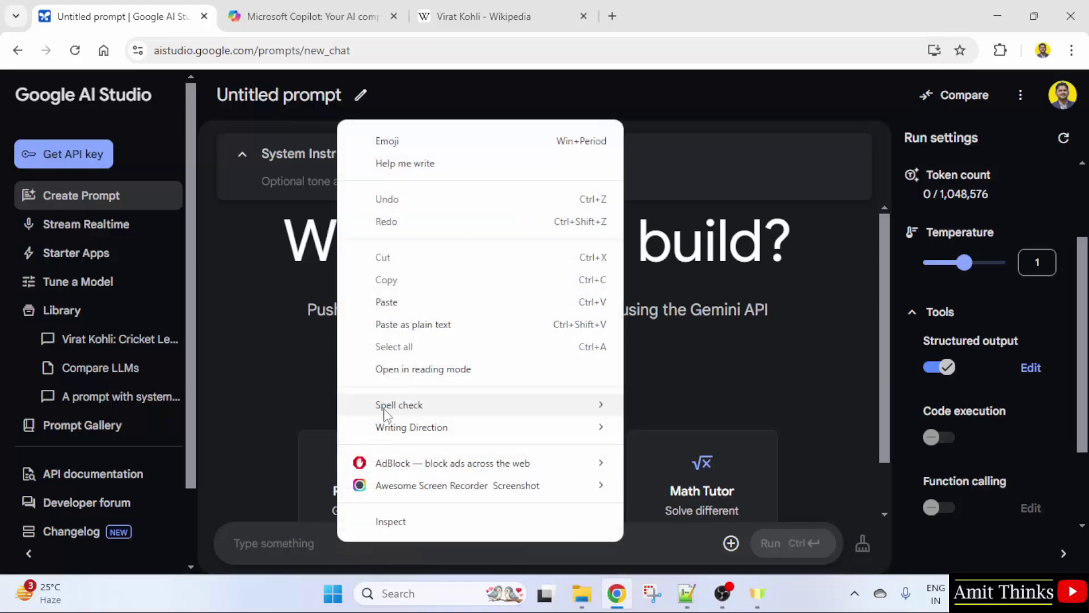
pyautogui.click(396, 303)
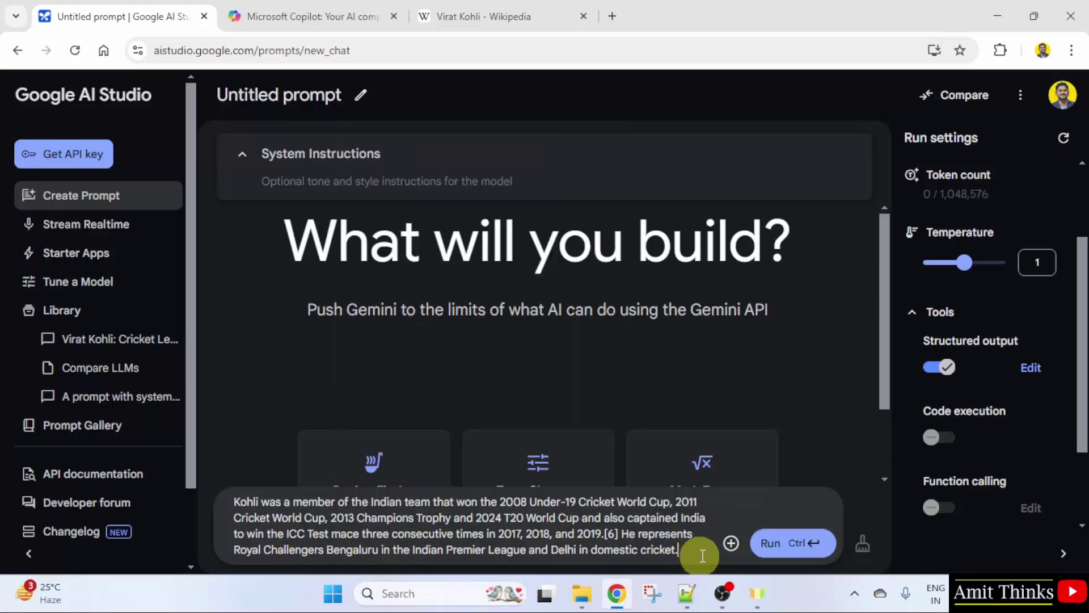
pyautogui.click(236, 502)
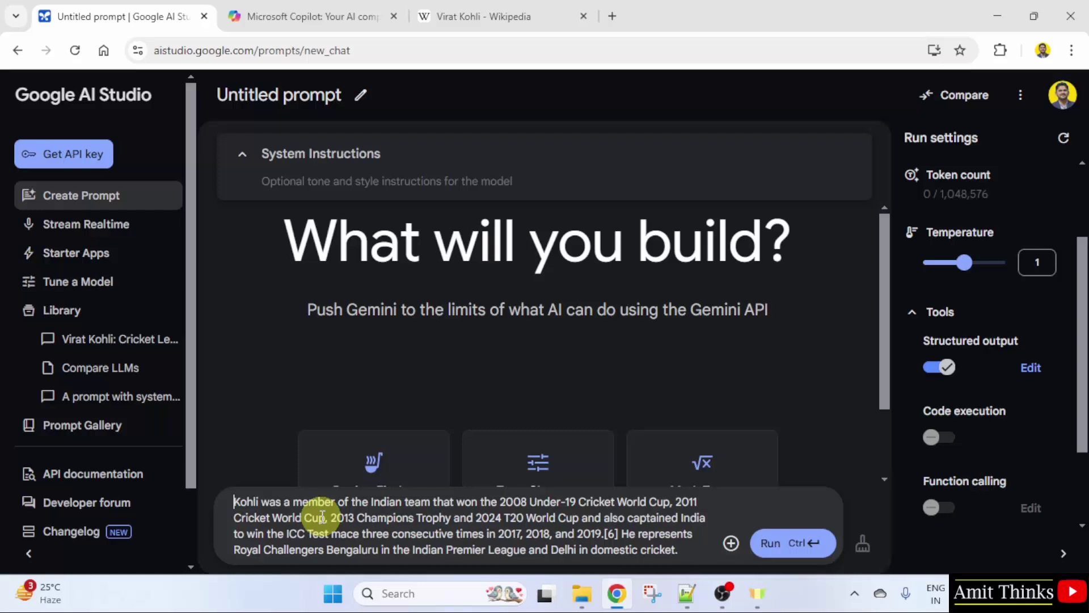
pyautogui.write('Virat')
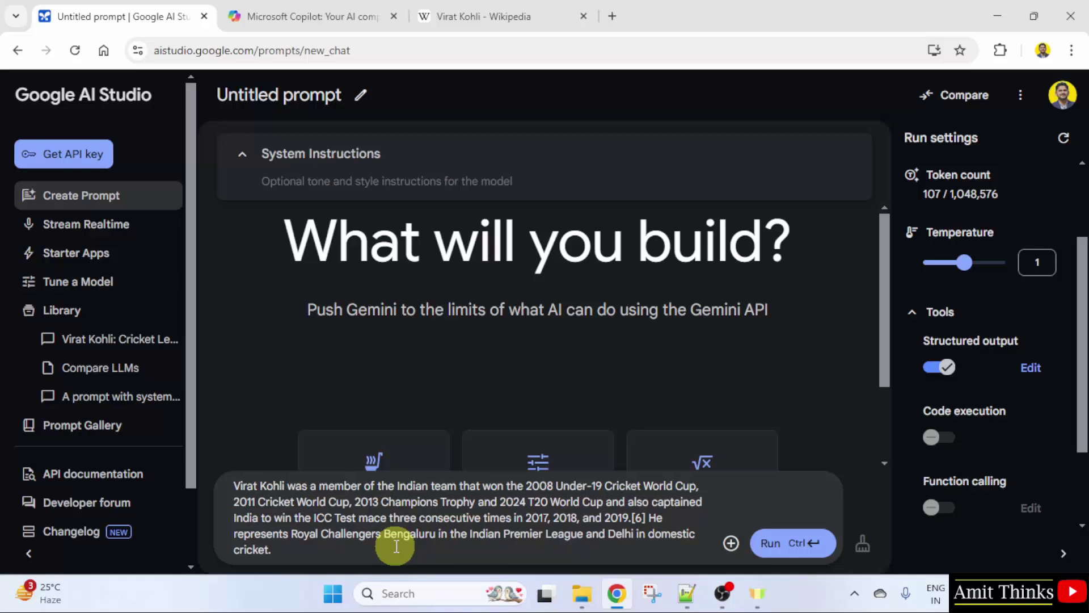
# - Run the prompt to get the JSON listing Kohli's name, five achievements and three teams
pyautogui.click(757, 543)
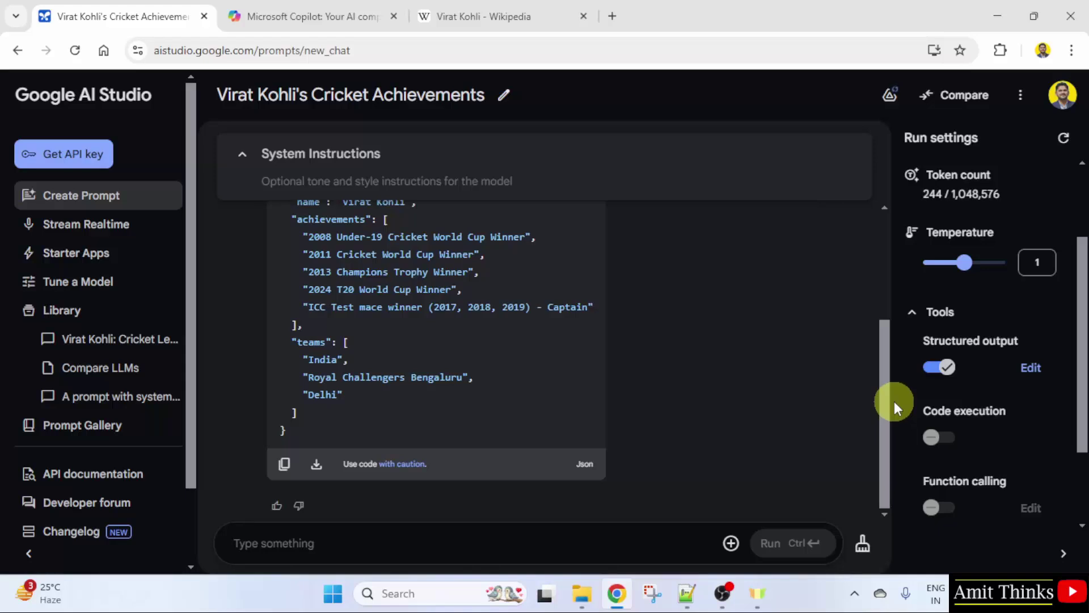
pyautogui.scroll(3, 892, 388)
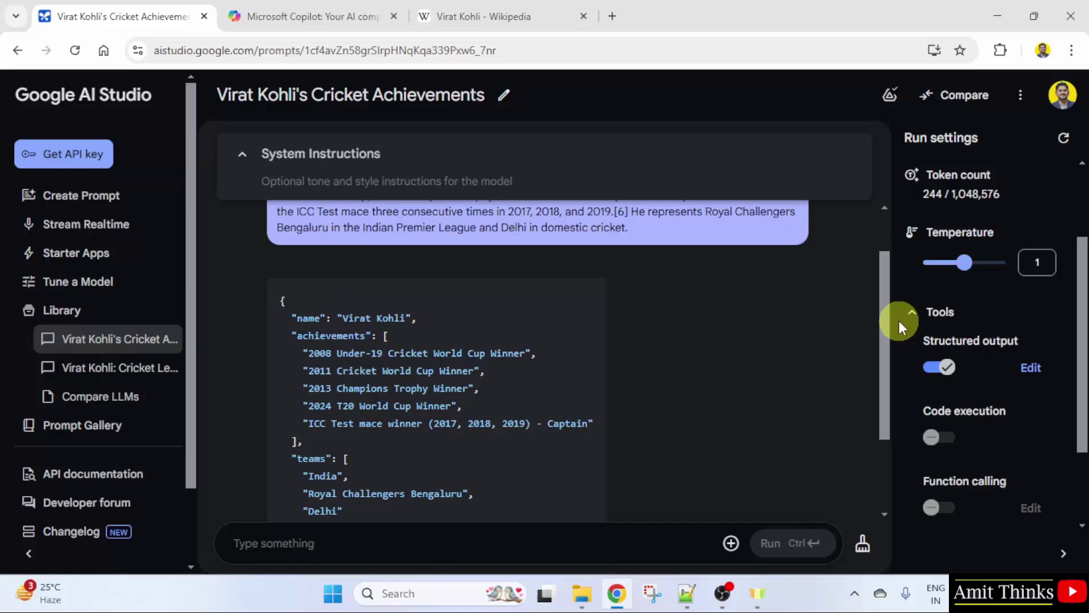
pyautogui.moveTo(899, 321); pyautogui.dragTo(897, 357)
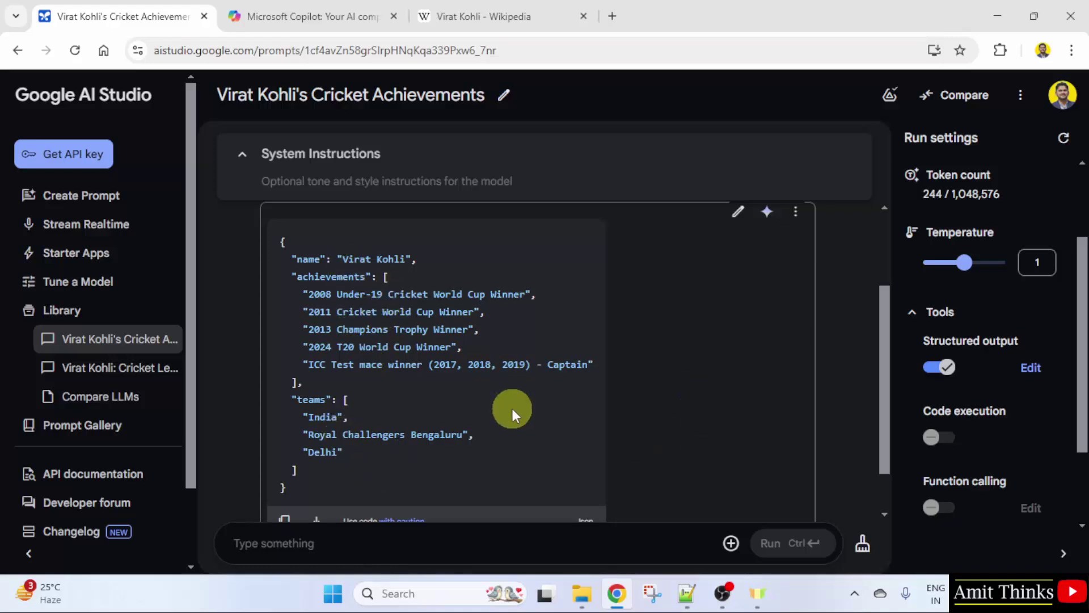
pyautogui.scroll(-2, 513, 409)
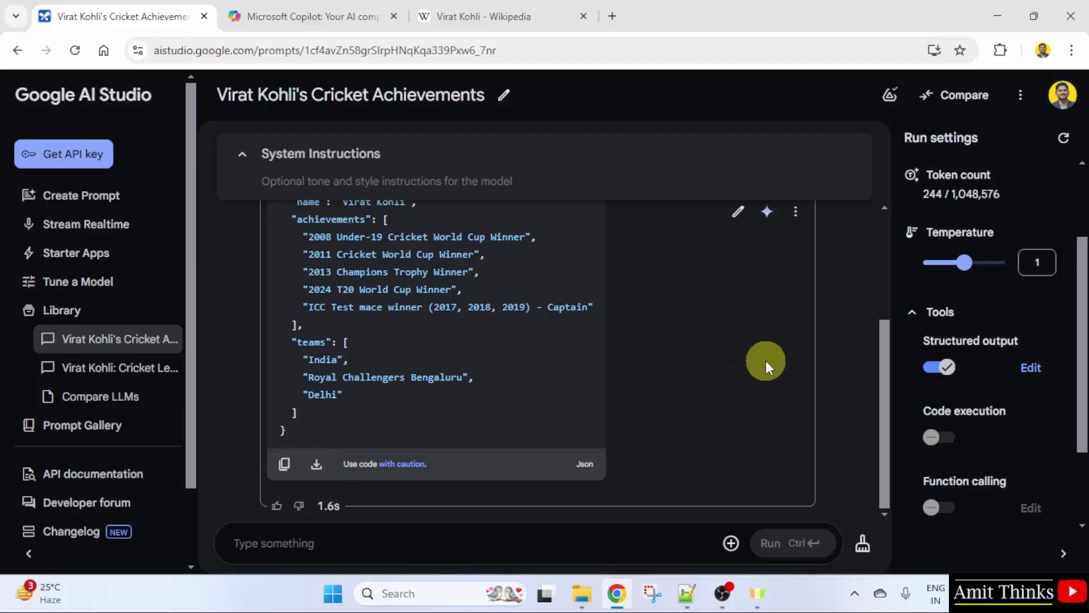
pyautogui.click(795, 209)
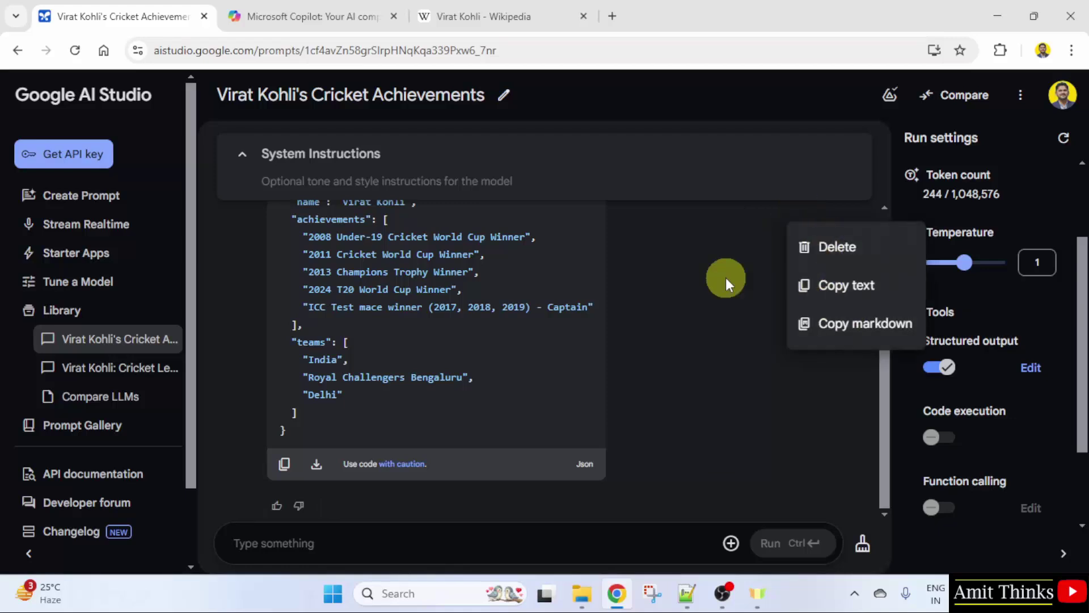
pyautogui.click(764, 260)
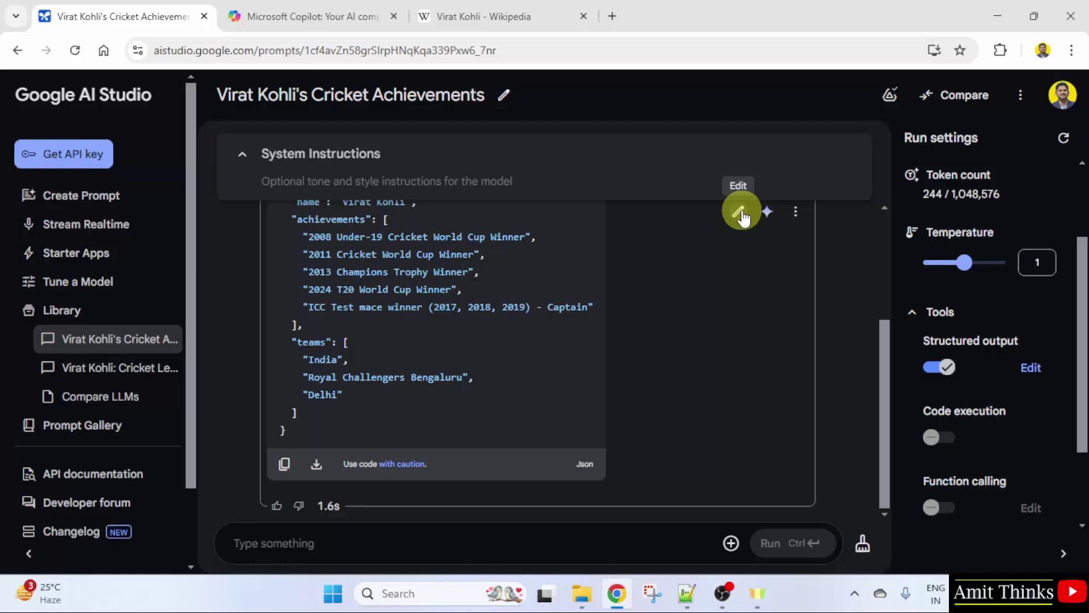